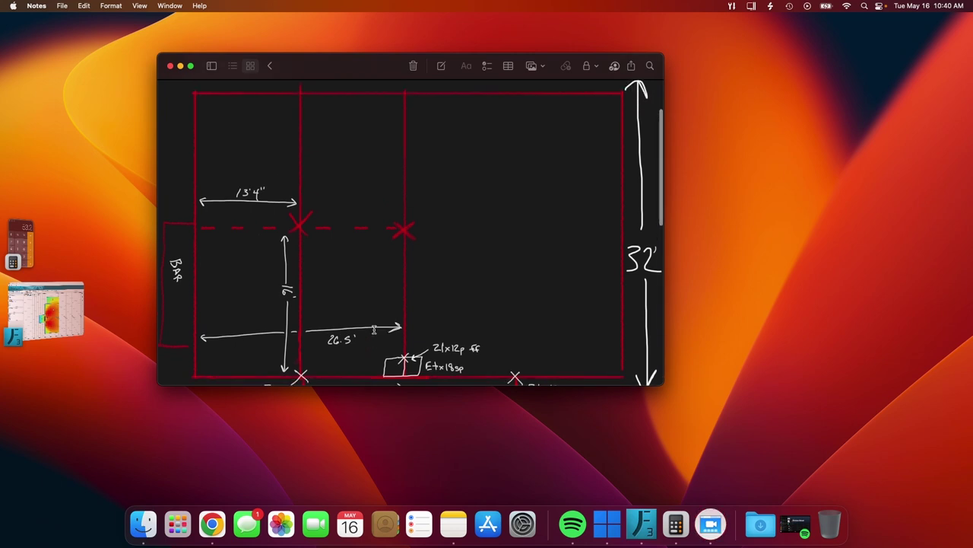
scroll(373, 329, up, 1)
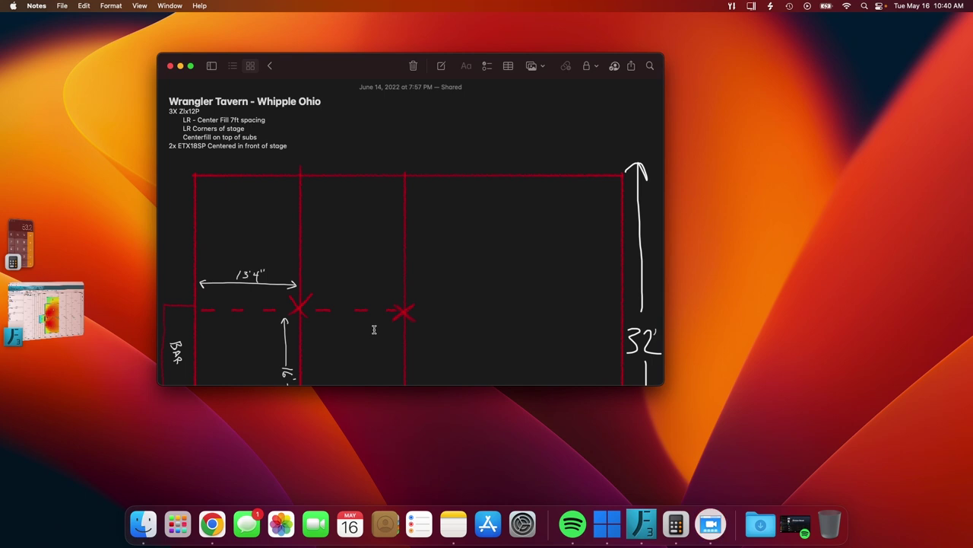
- Zoom in and out to survey the tavern venue plan
scroll(439, 329, down, 1)
scroll(439, 330, down, 1)
scroll(439, 329, down, 1)
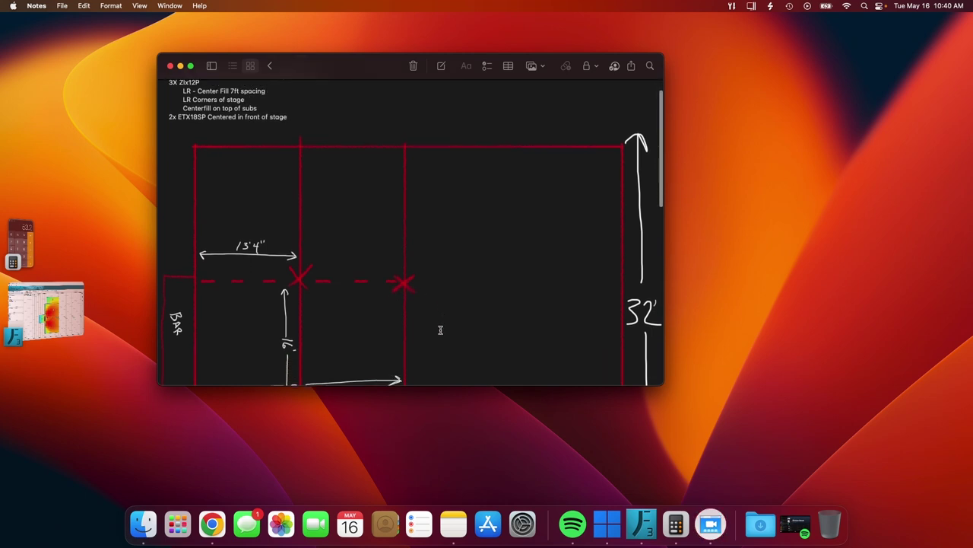
scroll(439, 329, down, 1)
scroll(440, 330, down, 1)
scroll(439, 329, down, 1)
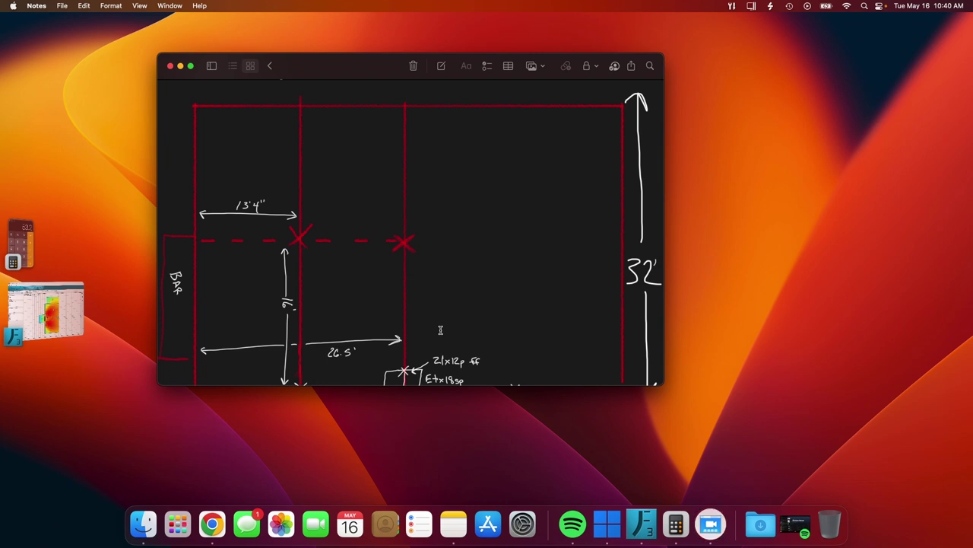
scroll(440, 329, up, 5)
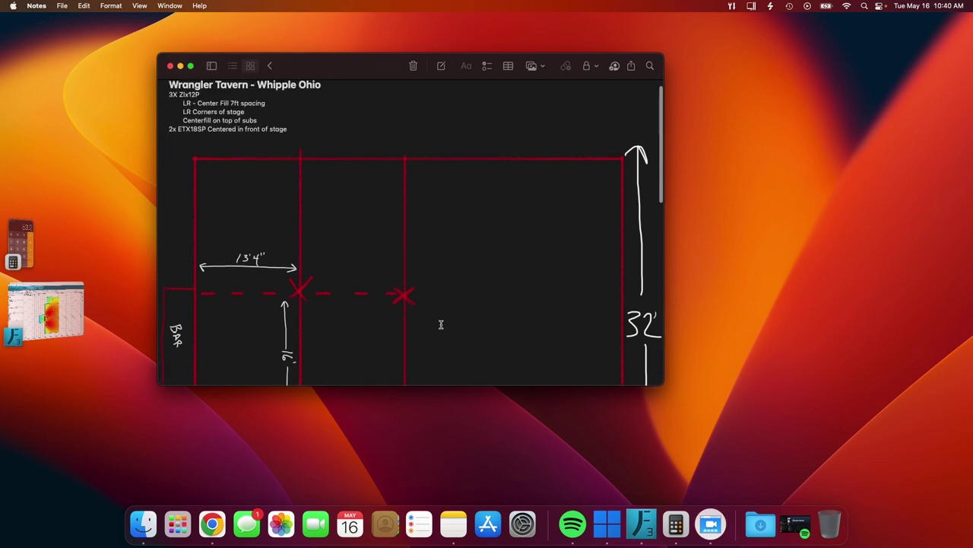
scroll(497, 304, down, 5)
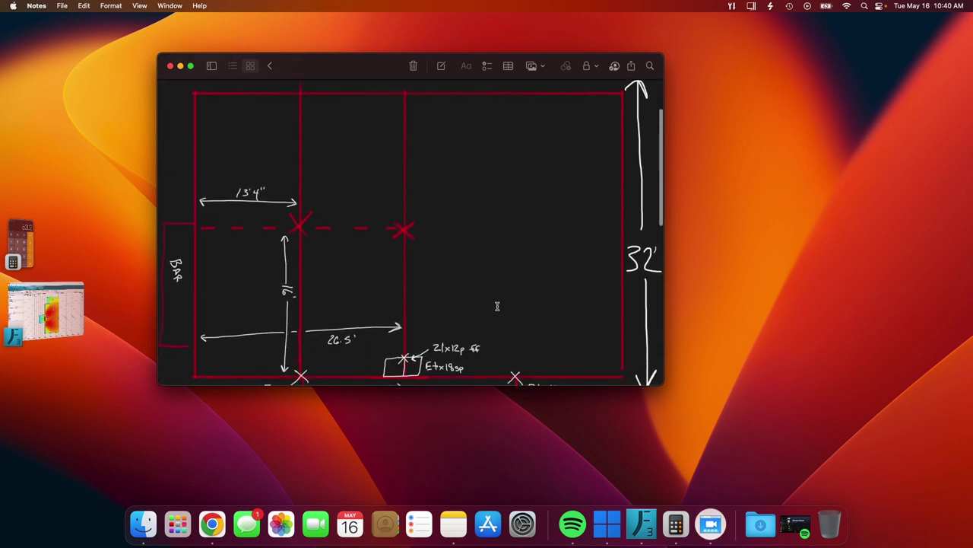
scroll(497, 306, down, 3)
scroll(517, 306, down, 1)
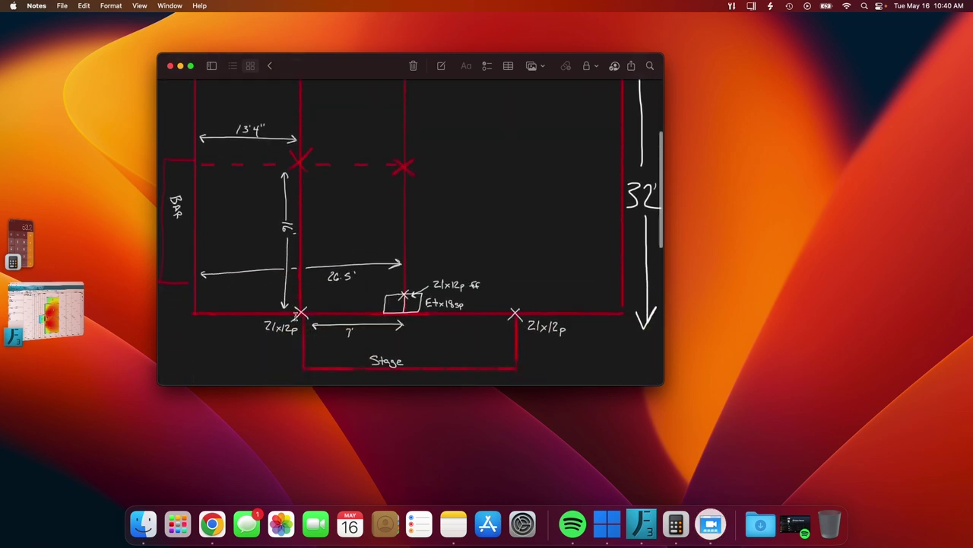
scroll(494, 342, up, 2)
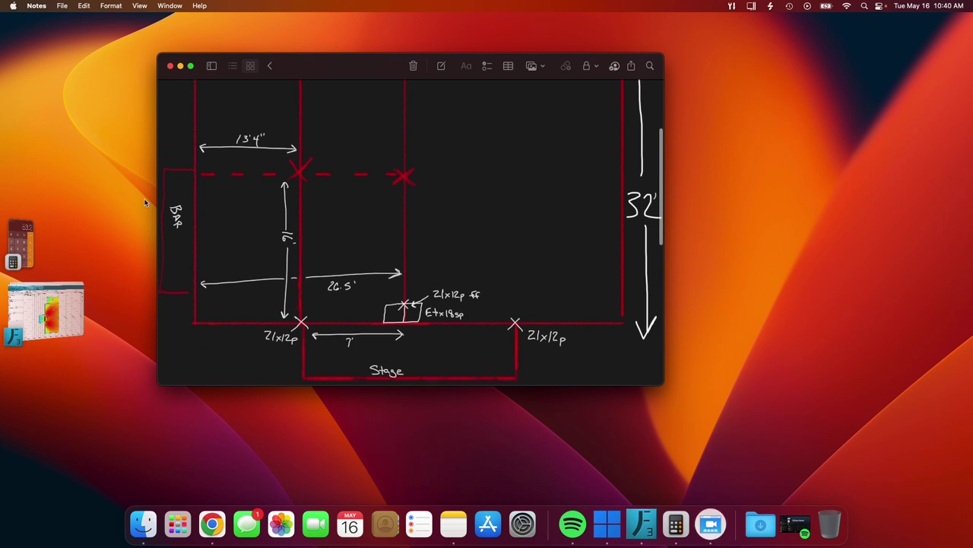
scroll(342, 243, up, 5)
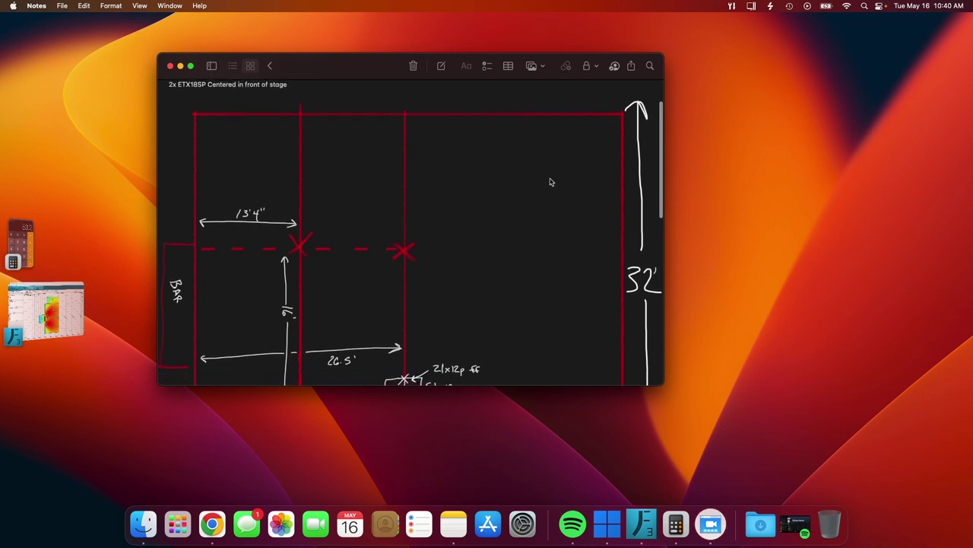
scroll(551, 182, up, 3)
scroll(551, 182, down, 2)
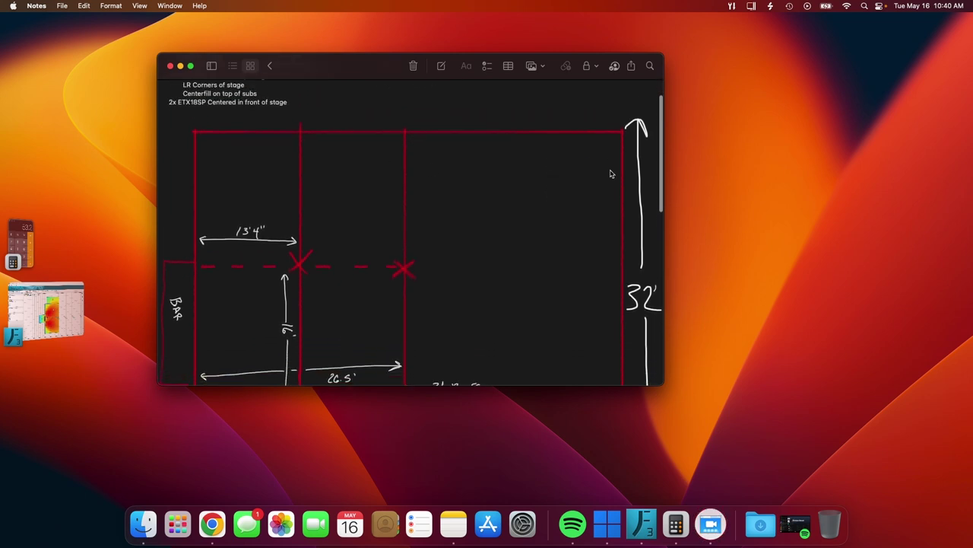
scroll(611, 172, down, 2)
scroll(619, 261, down, 3)
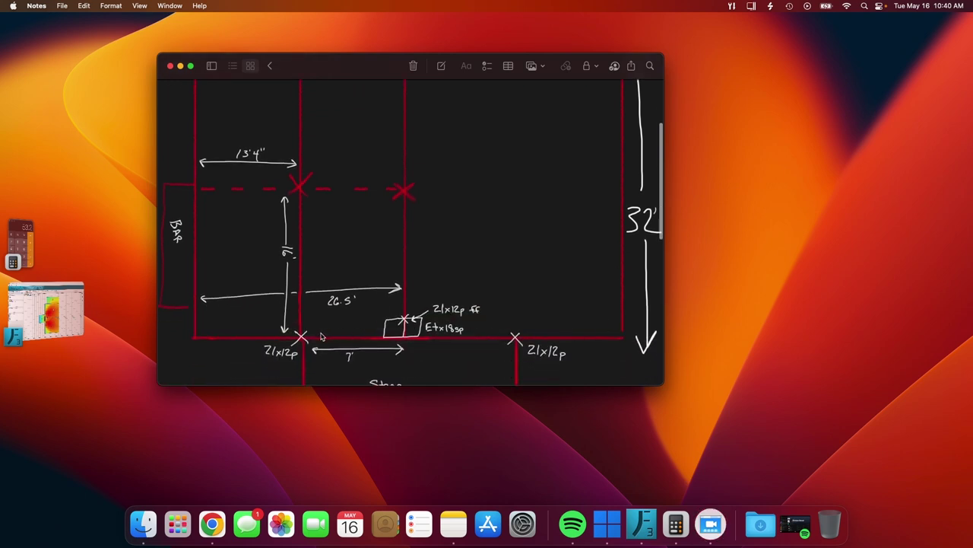
scroll(498, 311, up, 3)
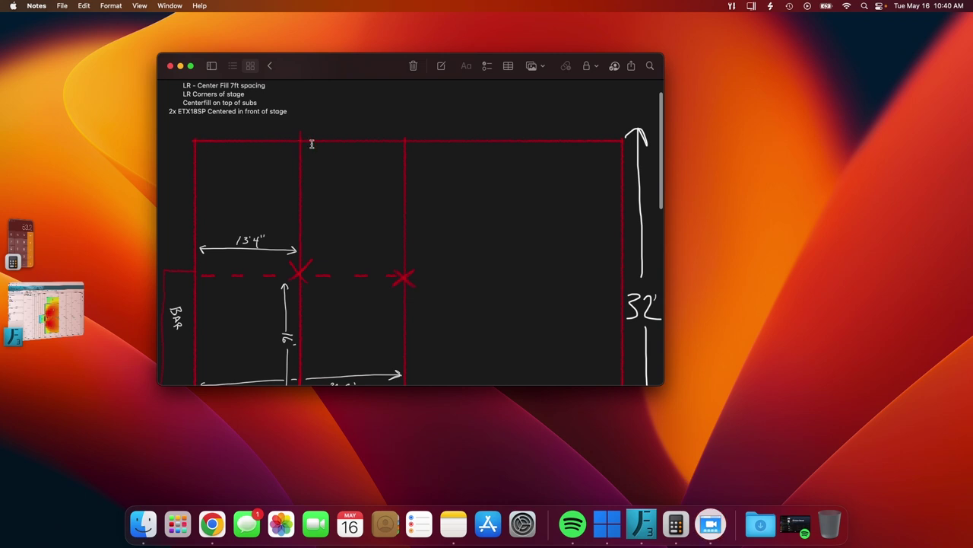
scroll(608, 138, up, 2)
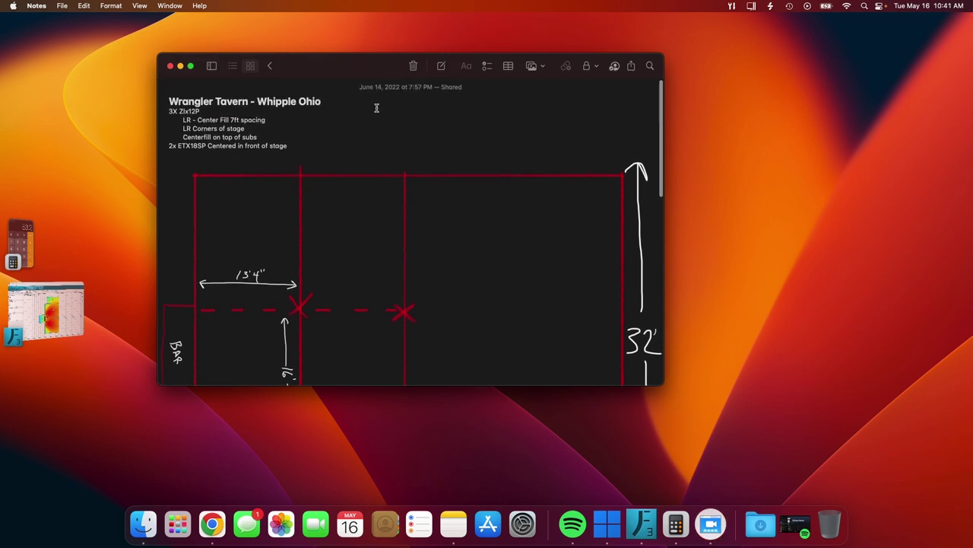
scroll(434, 120, down, 2)
scroll(624, 143, down, 1)
scroll(623, 143, down, 2)
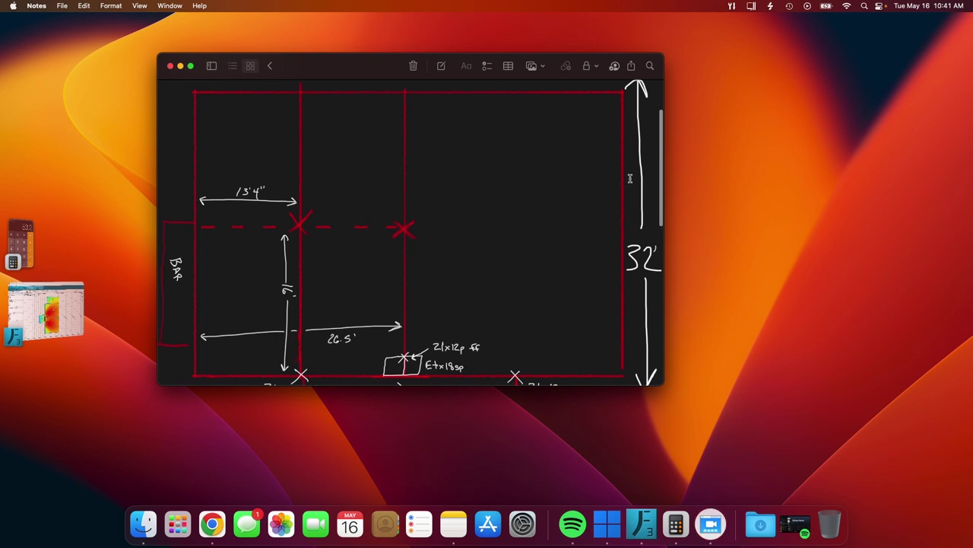
scroll(630, 178, down, 2)
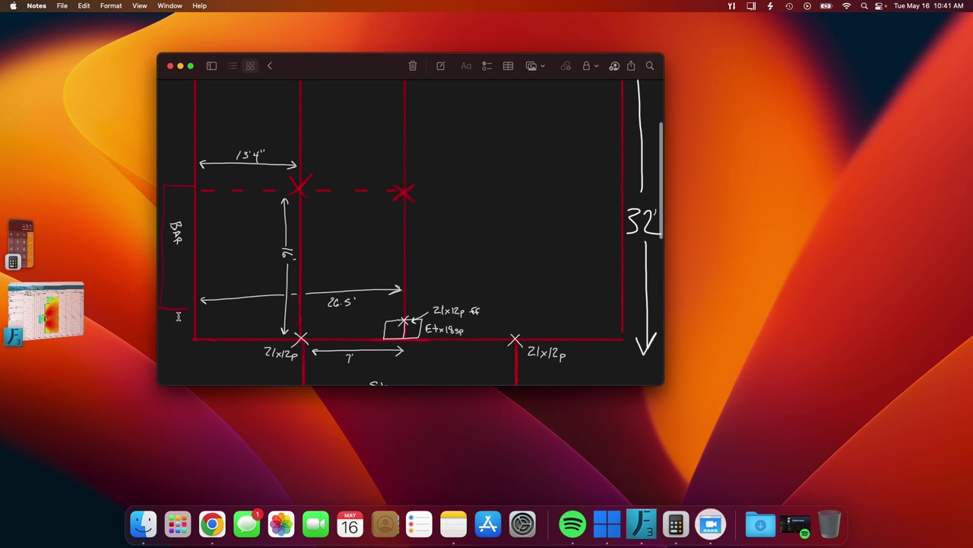
scroll(190, 307, up, 3)
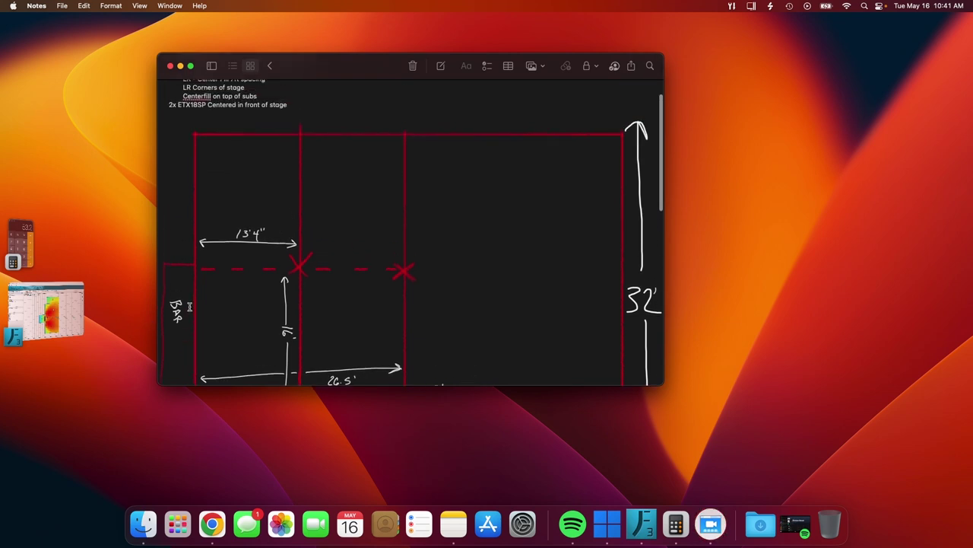
scroll(190, 306, down, 2)
scroll(186, 274, down, 1)
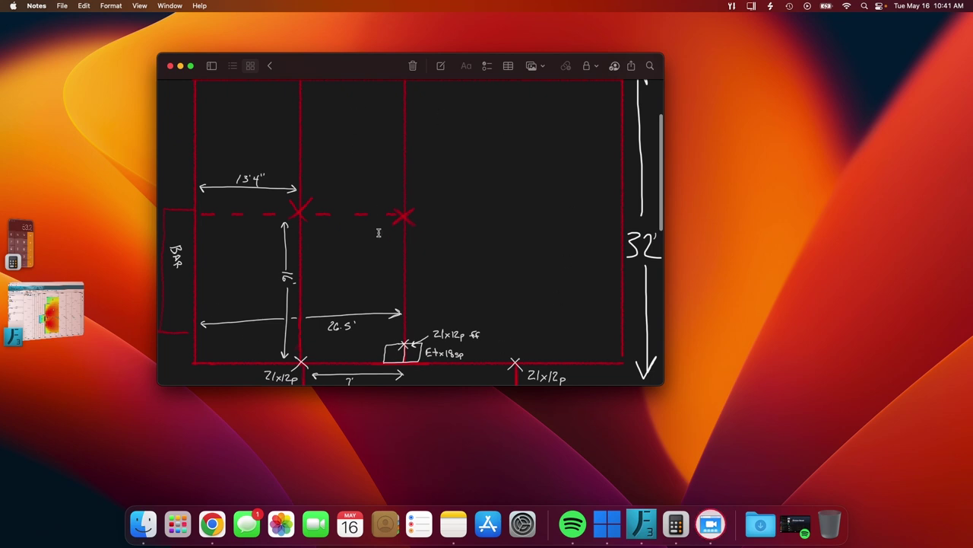
scroll(401, 256, down, 5)
scroll(357, 289, down, 1)
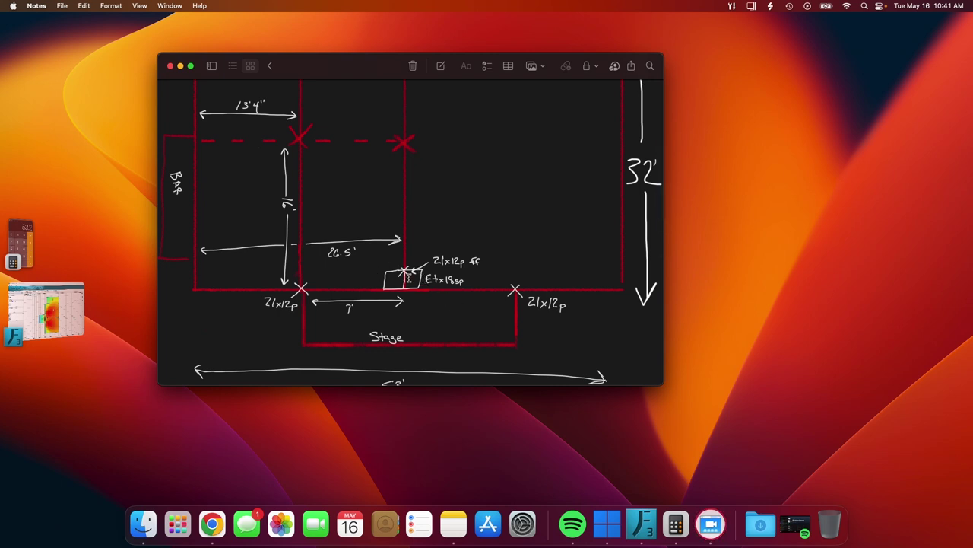
scroll(334, 293, up, 3)
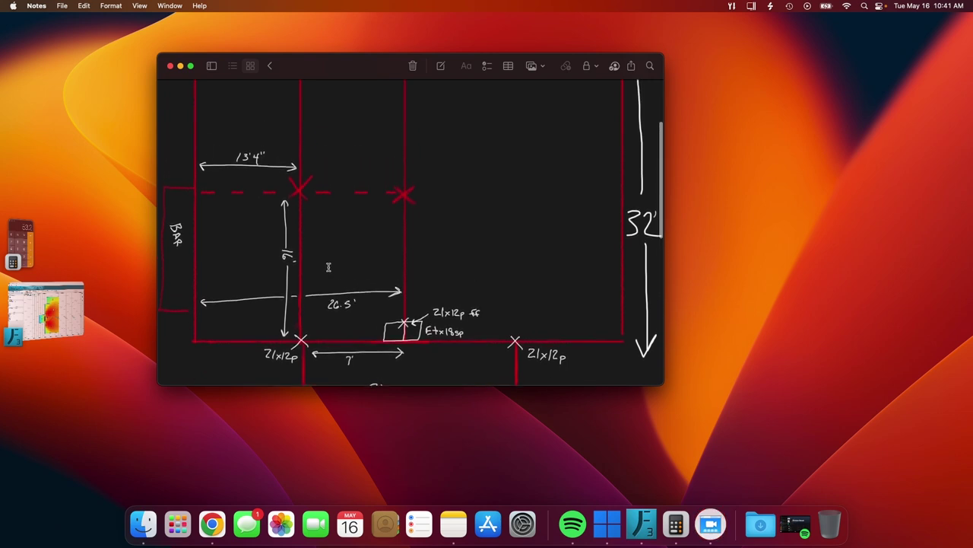
scroll(329, 267, up, 3)
scroll(327, 266, up, 2)
scroll(327, 266, up, 2)
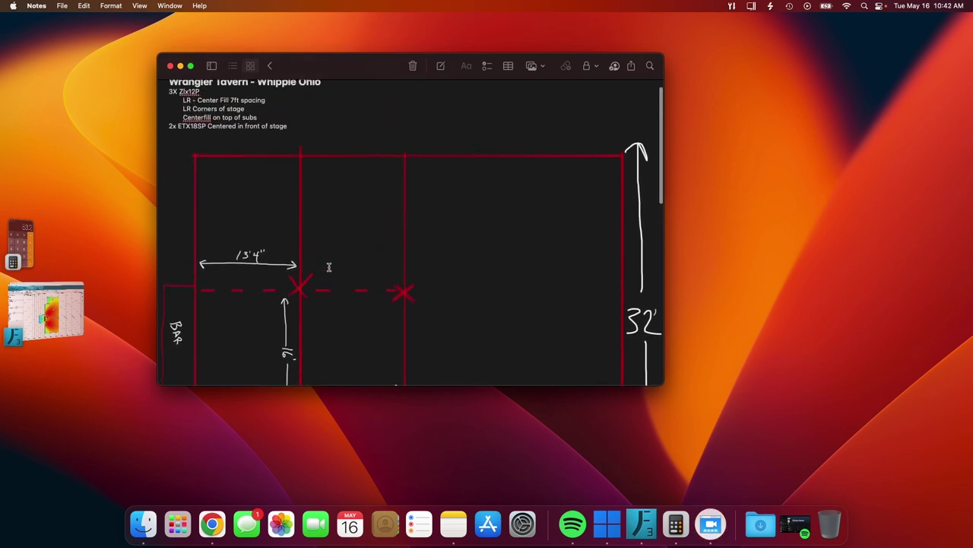
- Inspect the Stage, Building and Bar zones, re-centre the plan and select the K12 R main
click(65, 301)
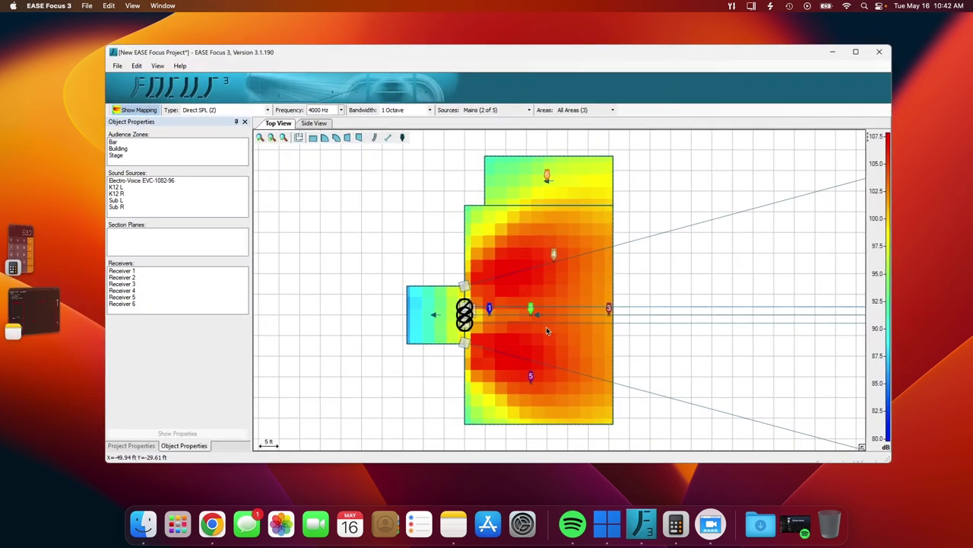
click(438, 298)
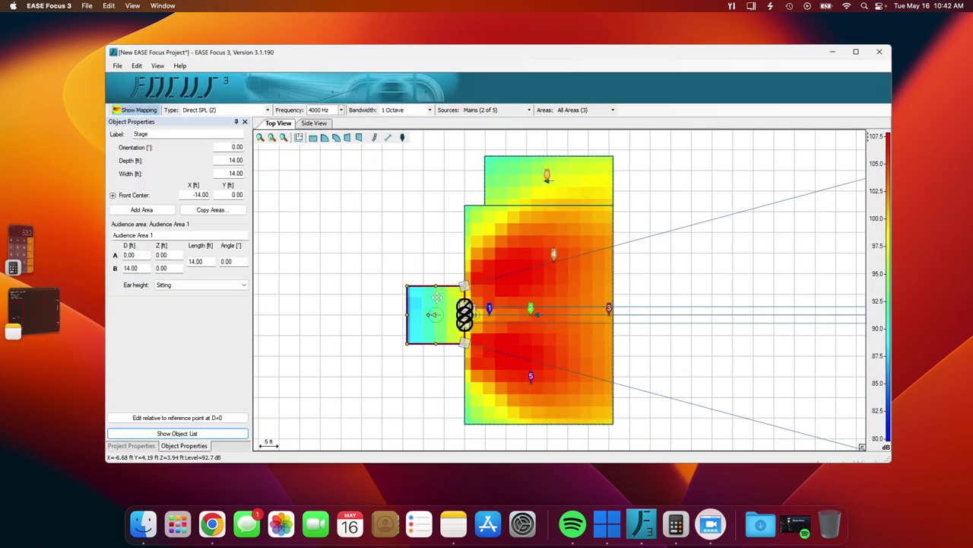
click(575, 280)
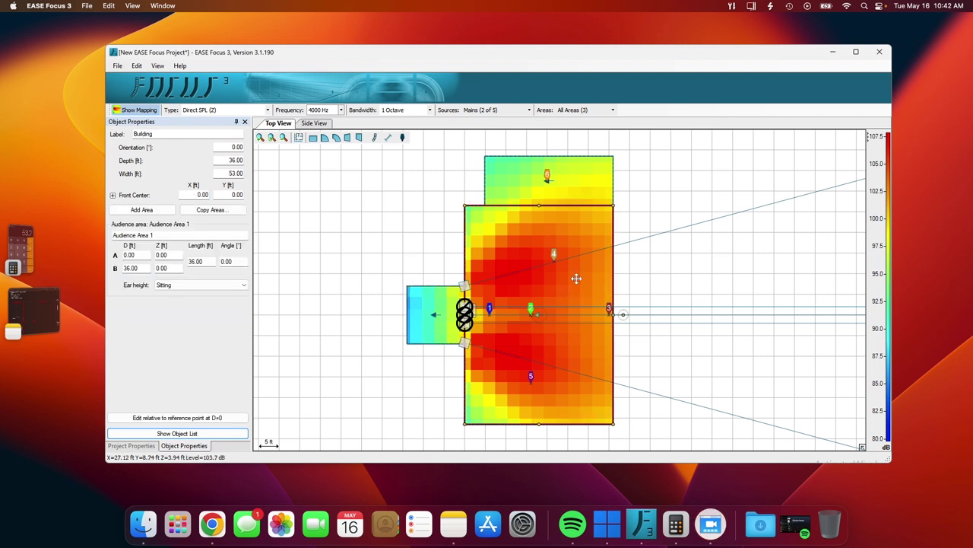
click(591, 196)
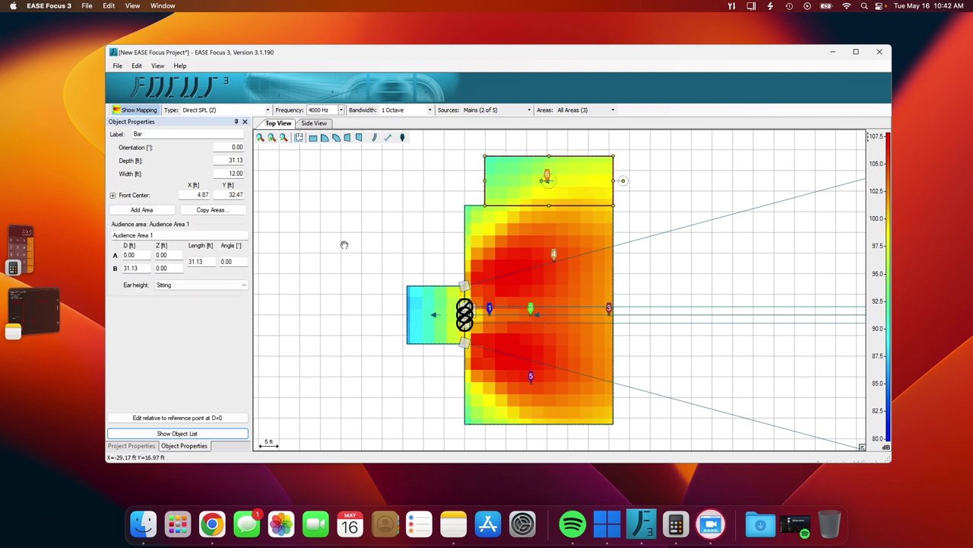
drag(388, 240, 348, 233)
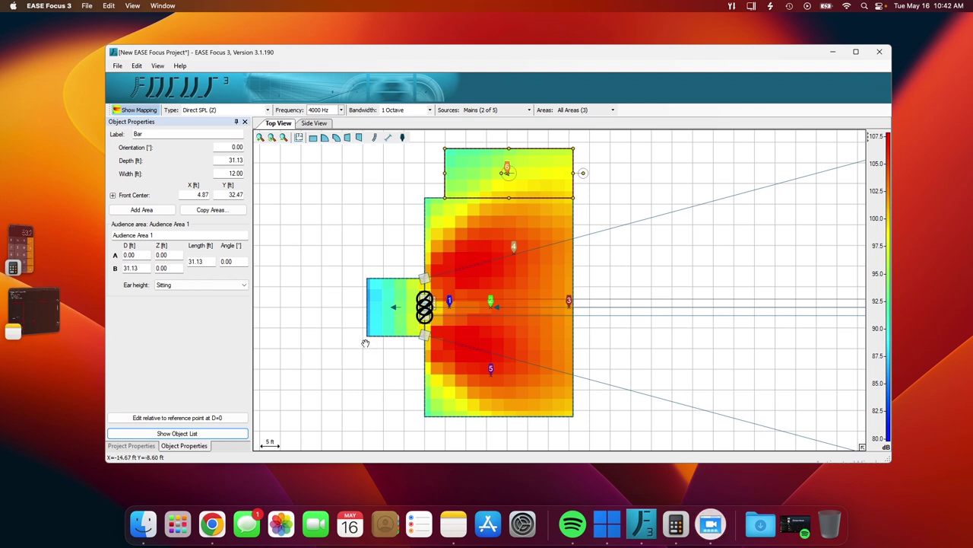
click(425, 278)
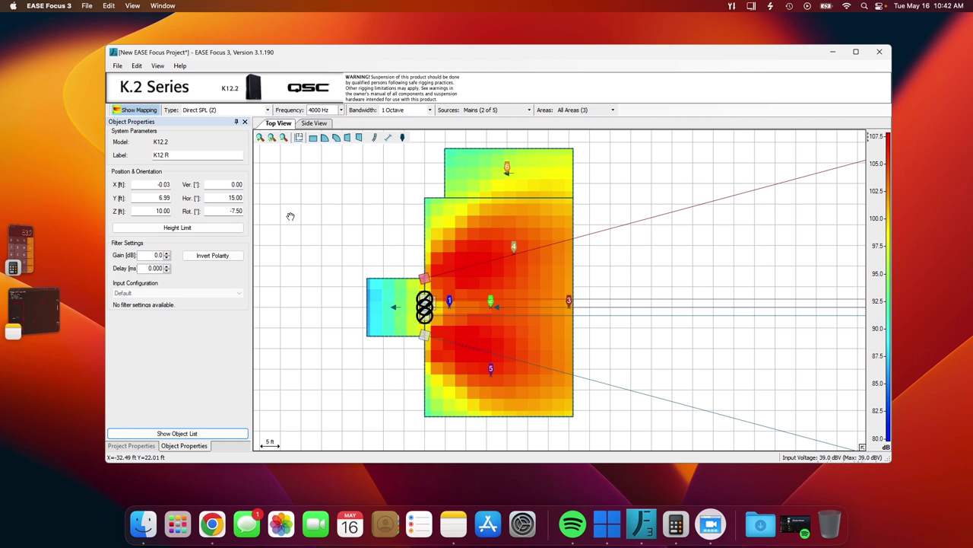
- Select the main audience area and zoom in on the stage mains
click(457, 319)
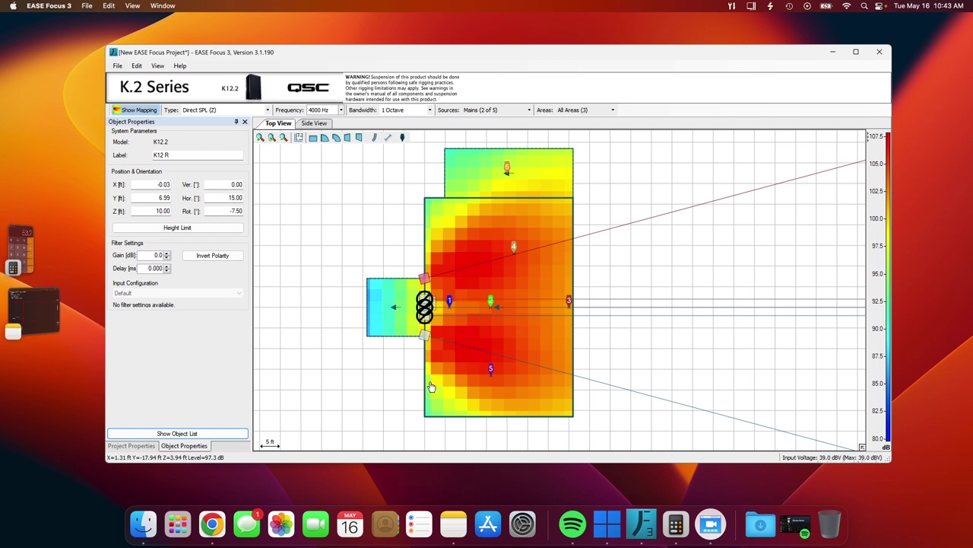
scroll(456, 323, up, 4)
- Check the Sub R and Sub L subwoofers and set the mapping frequency to 63 Hz
scroll(457, 324, up, 2)
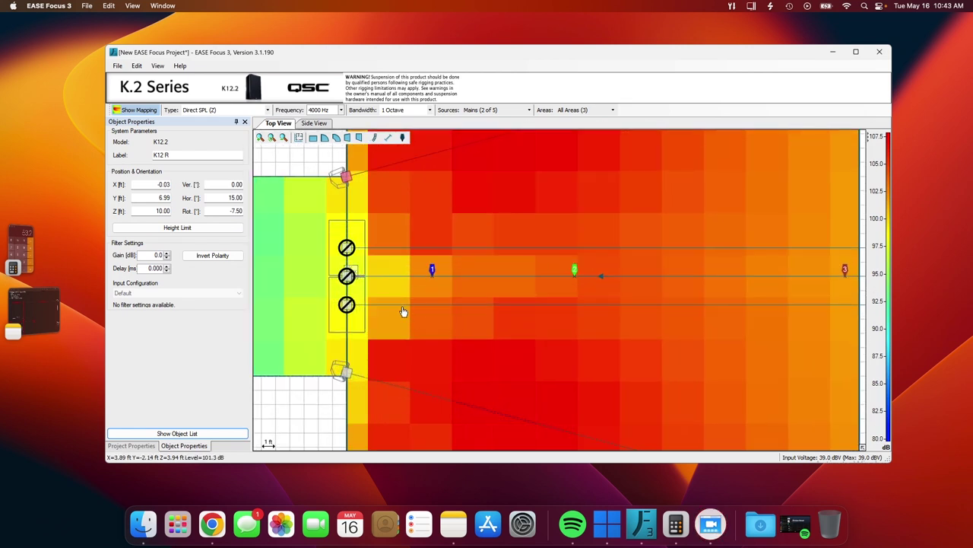
click(346, 304)
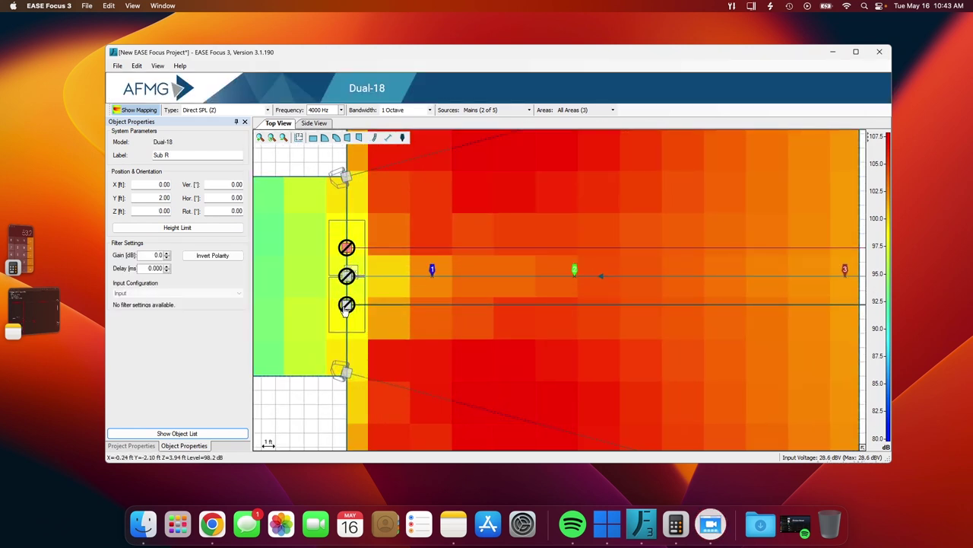
click(346, 304)
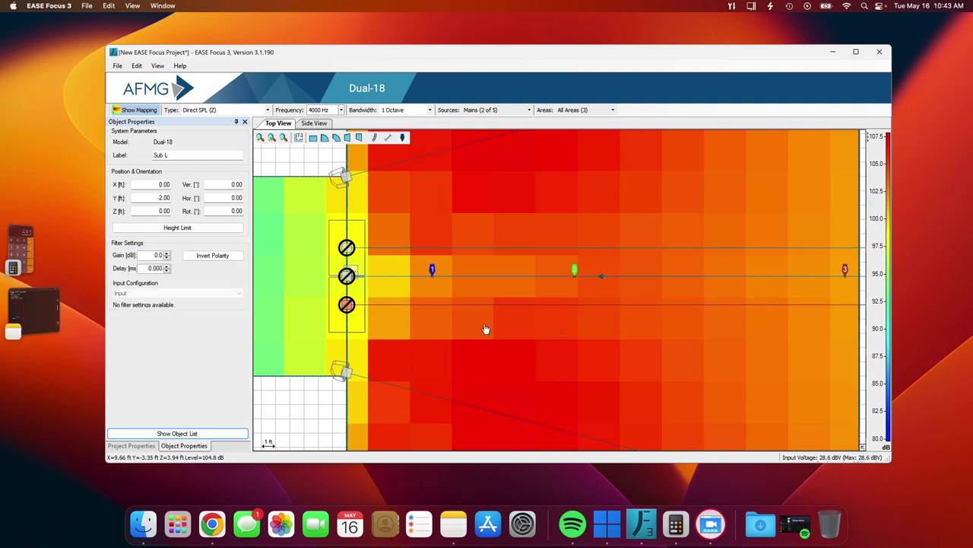
scroll(485, 329, down, 2)
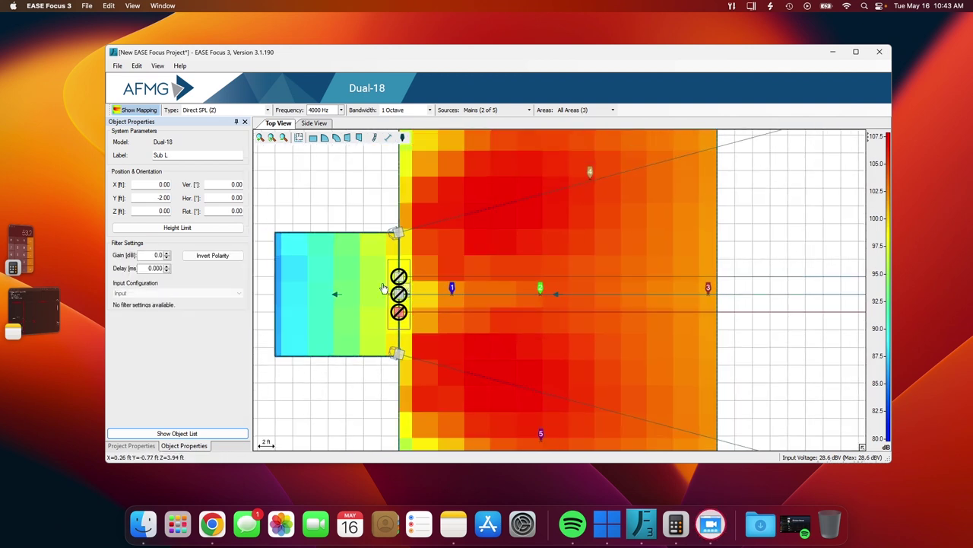
click(320, 110)
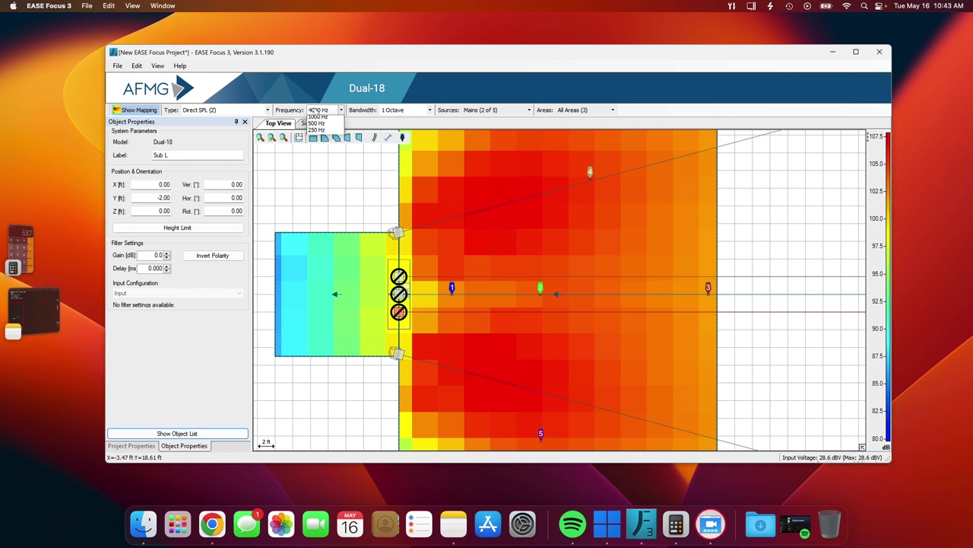
click(319, 173)
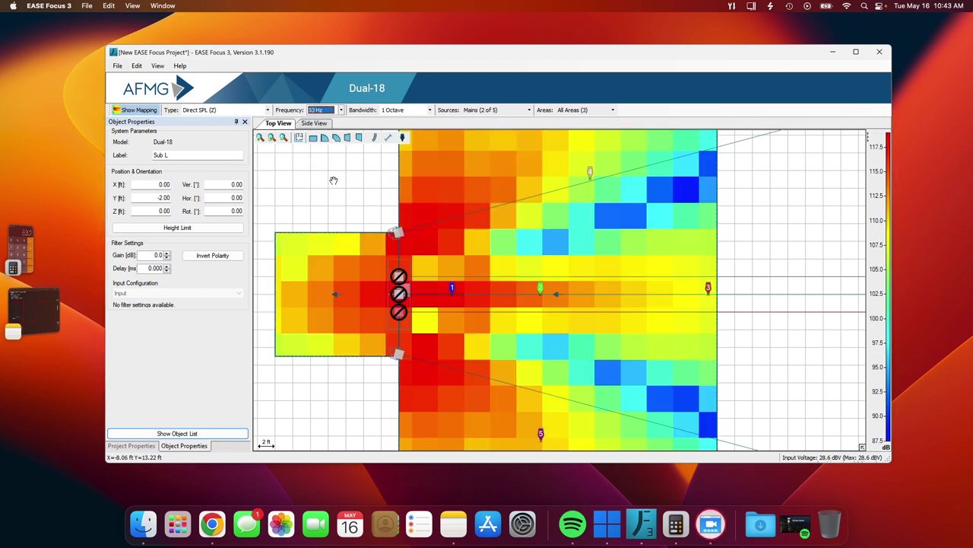
- Map only the Subs group as sources and re-centre the plan on the stage
drag(349, 189, 415, 194)
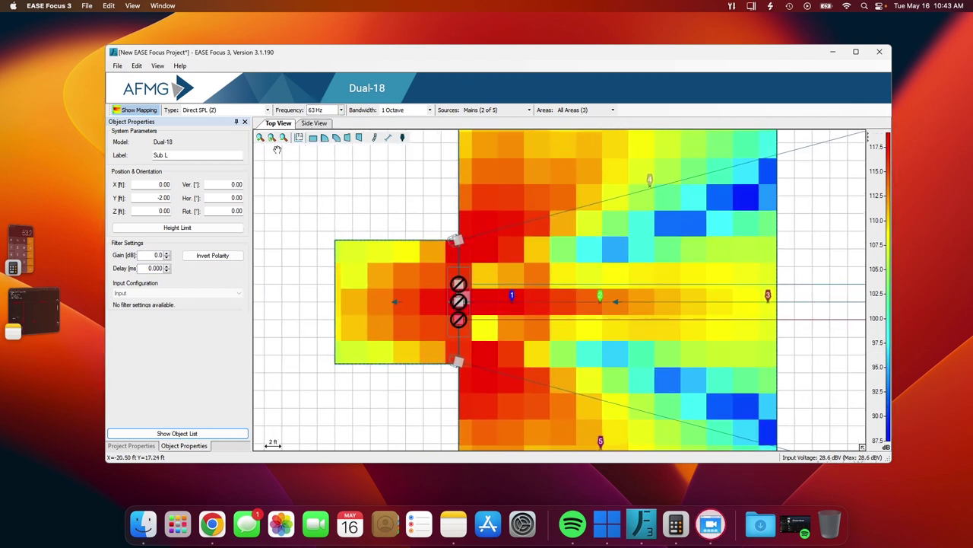
click(470, 111)
click(469, 205)
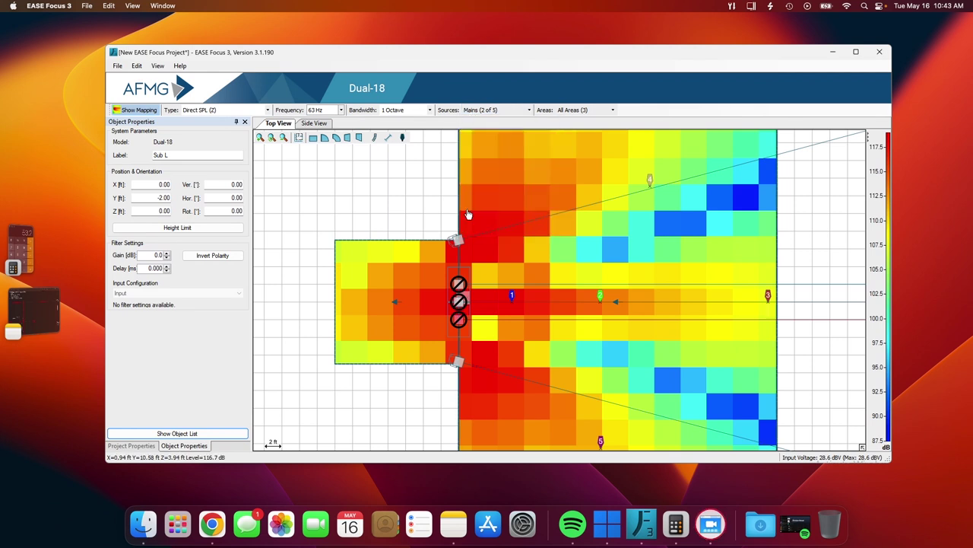
click(487, 110)
click(482, 203)
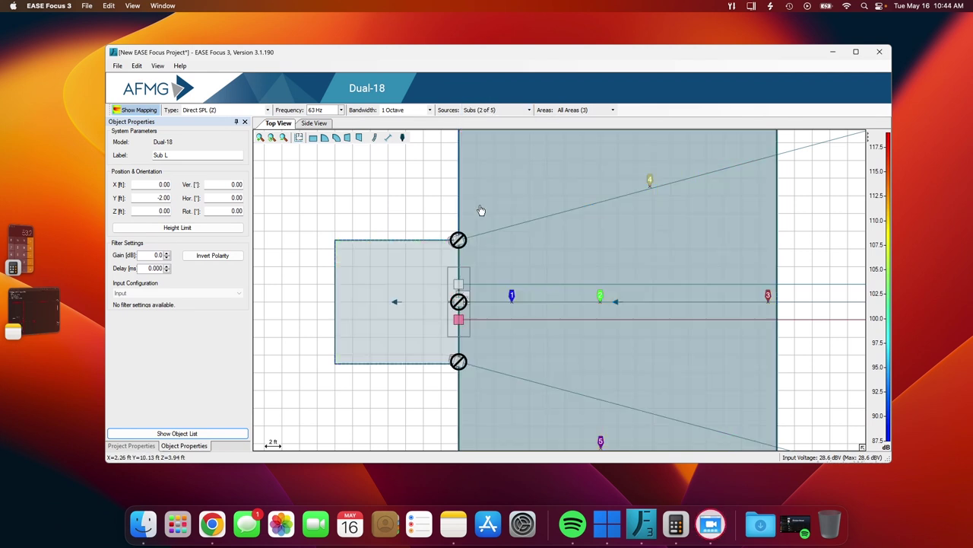
click(500, 110)
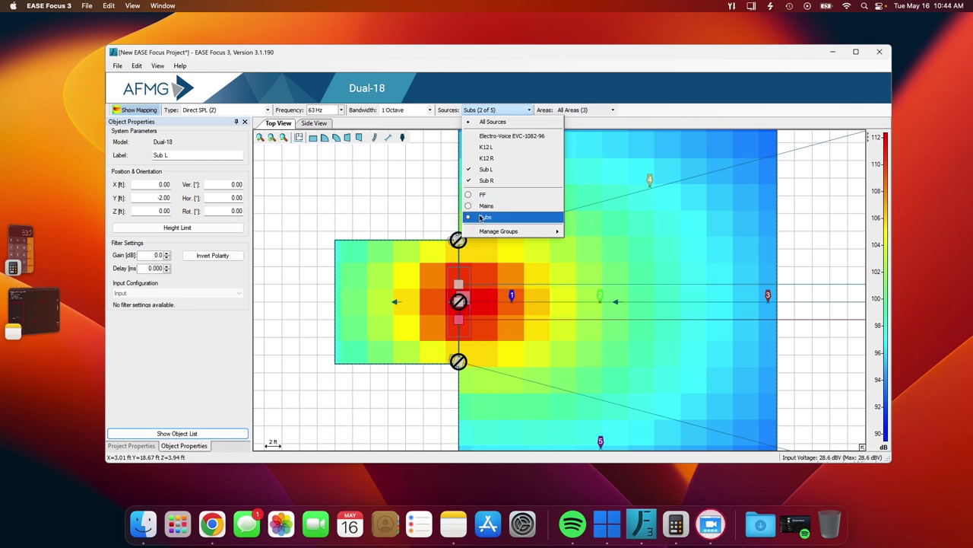
click(436, 192)
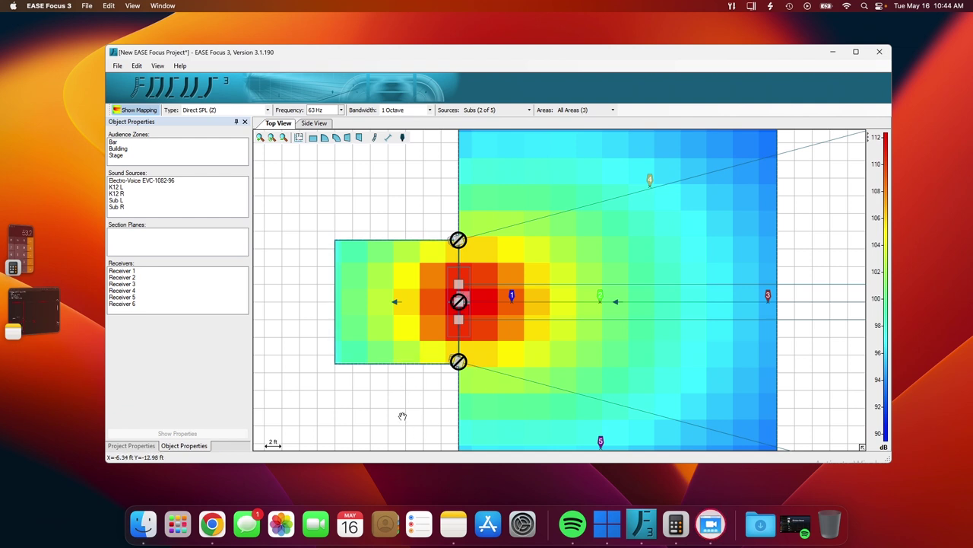
drag(400, 413, 423, 408)
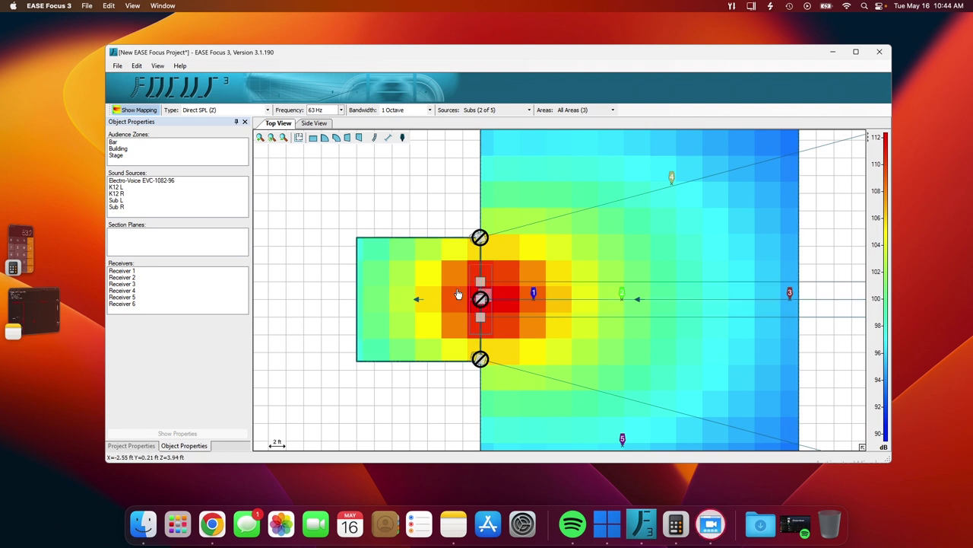
- Zoom out to the whole tavern plan and re-centre the 63 Hz sub map
scroll(439, 372, down, 2)
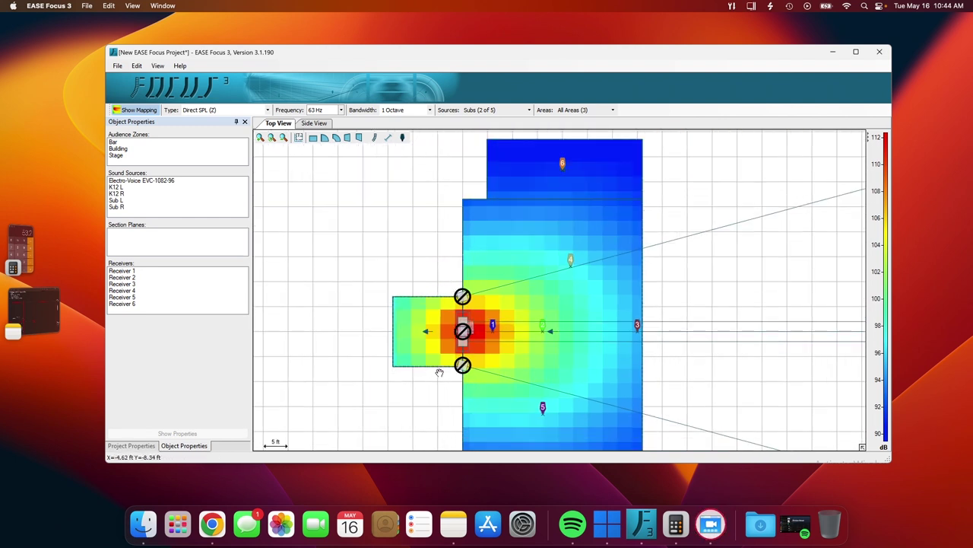
scroll(411, 260, down, 2)
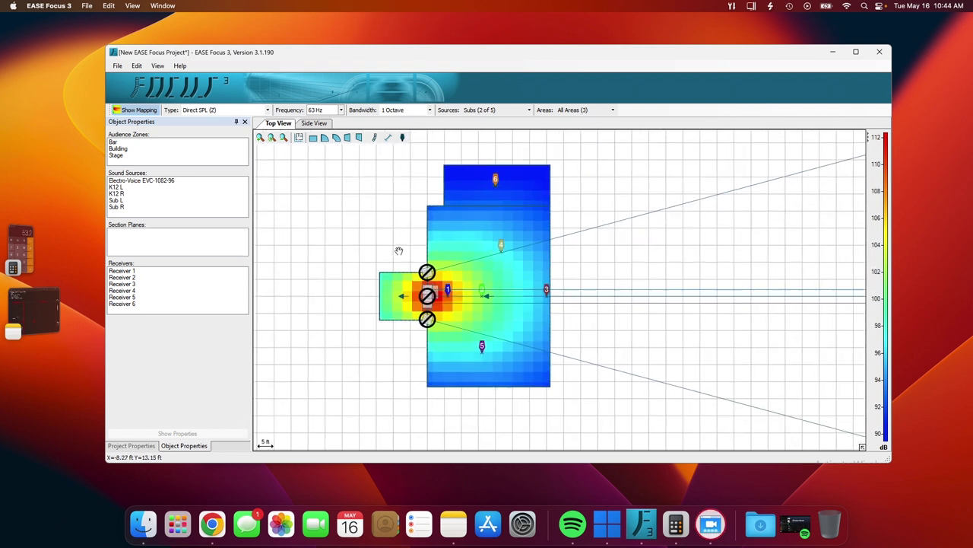
drag(383, 373, 376, 383)
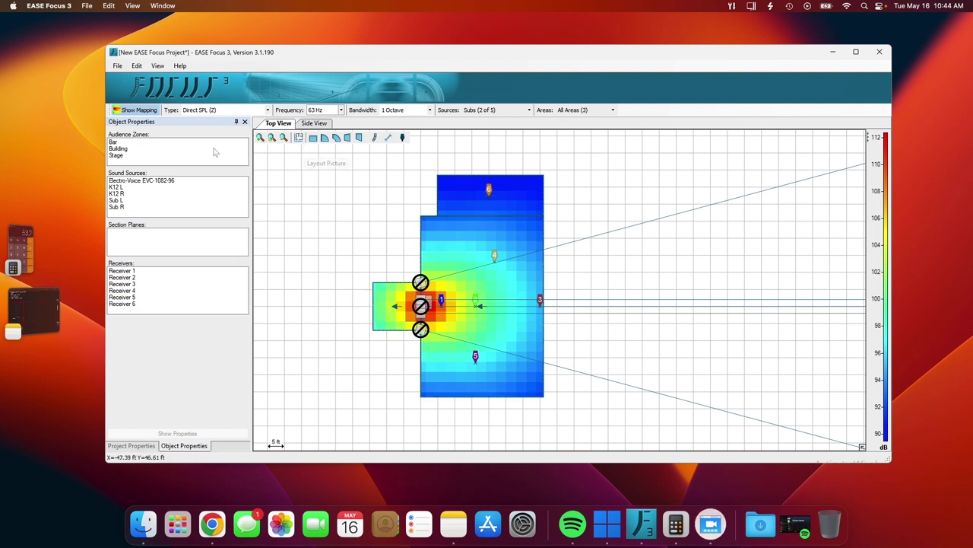
- Map the Mains group and step the frequency from 1000 Hz to 4000 Hz
click(479, 110)
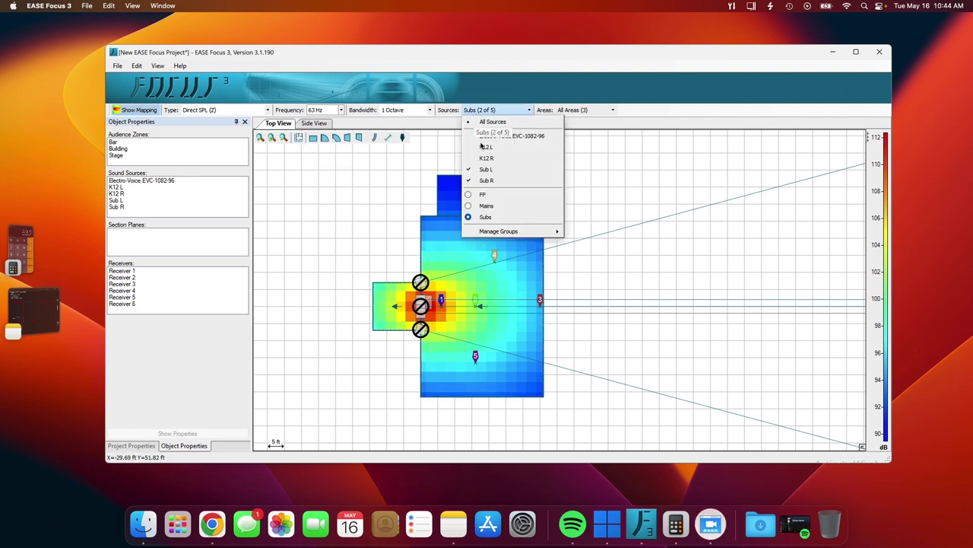
click(469, 207)
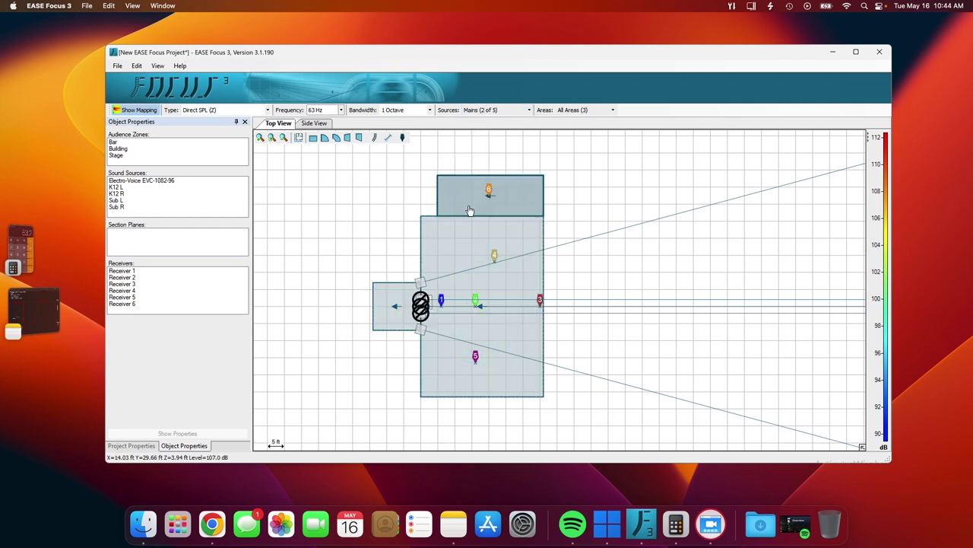
click(325, 111)
click(318, 145)
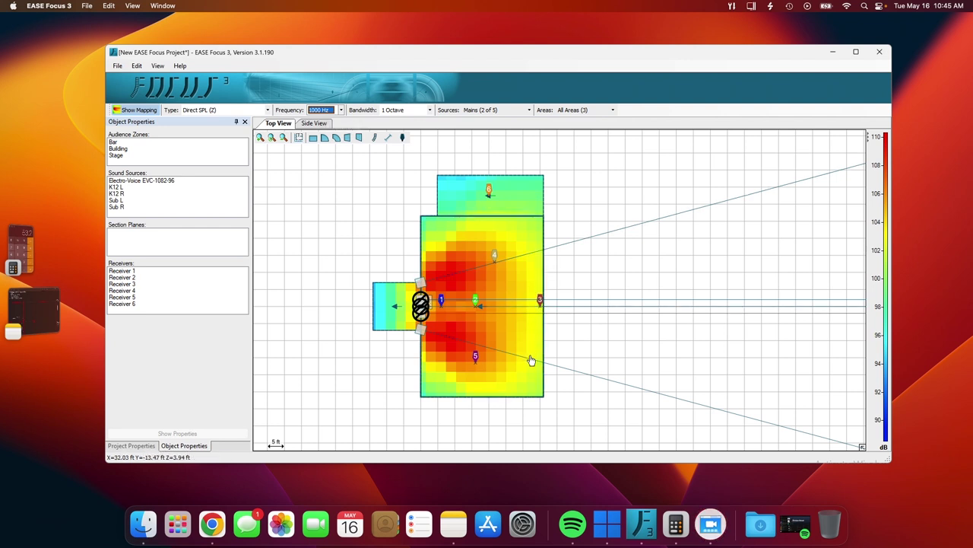
click(339, 109)
click(318, 133)
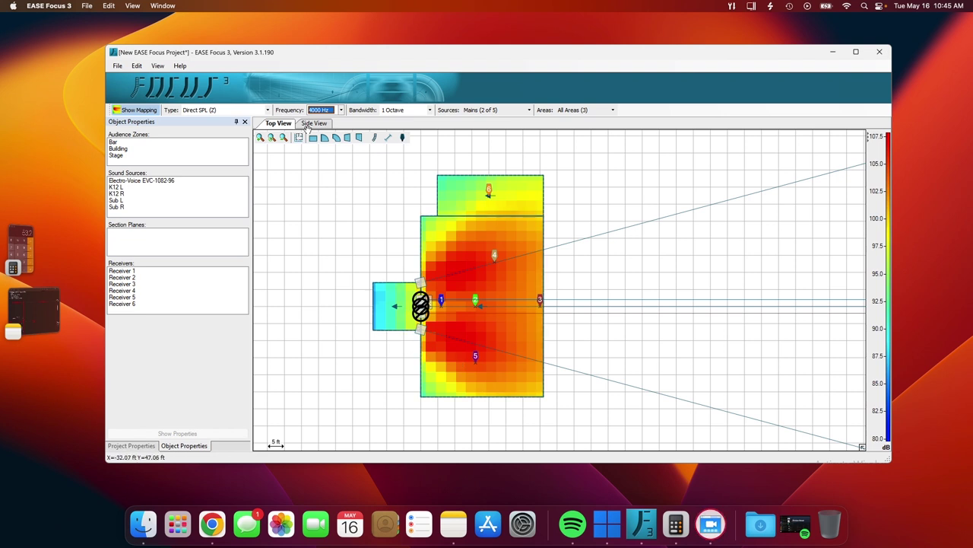
- Include the Electro-Voice EVC-1082-96 front fill in the mapped sources and select it
click(506, 110)
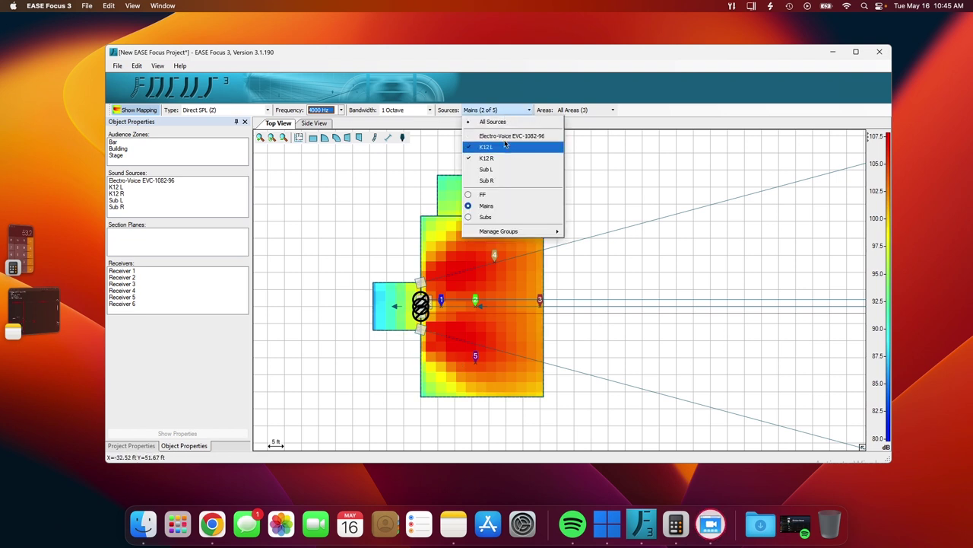
click(504, 136)
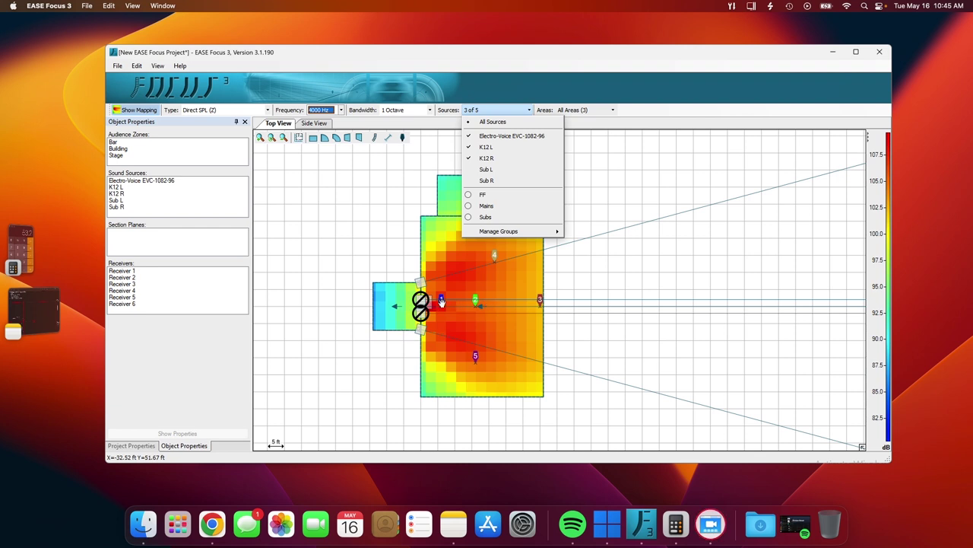
click(390, 250)
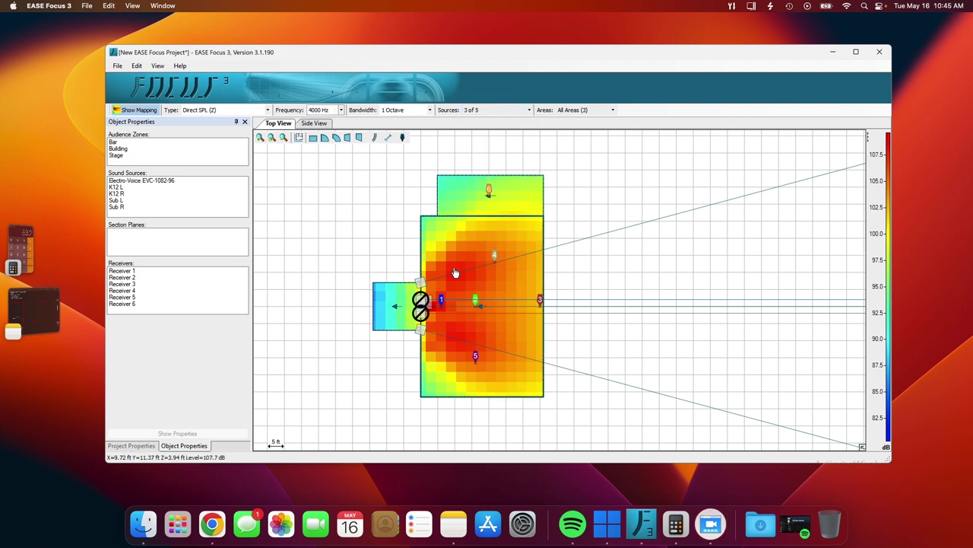
click(172, 181)
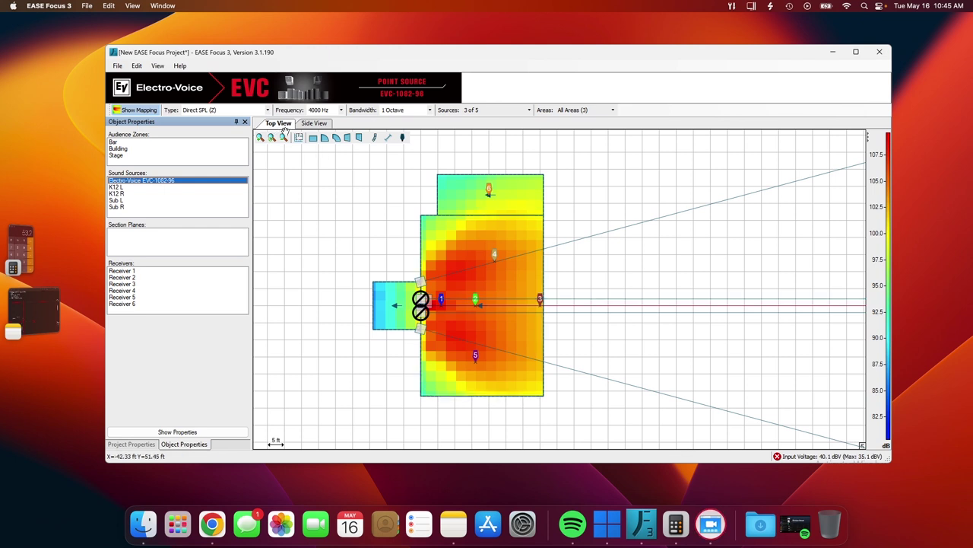
- Zoom in to select the Sub R Dual-18 subwoofer, then zoom back out
scroll(426, 319, down, 2)
scroll(429, 342, up, 3)
scroll(434, 361, up, 2)
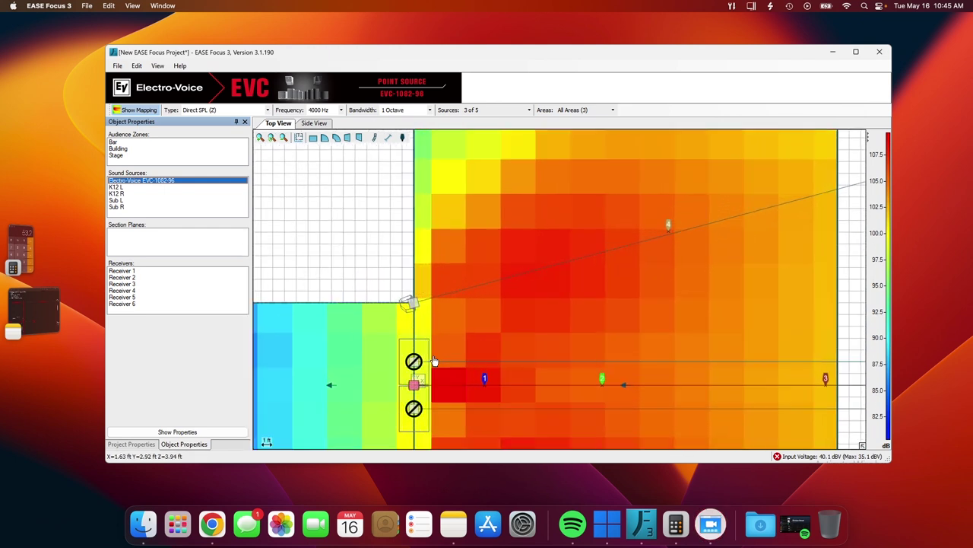
click(420, 362)
scroll(364, 261, down, 3)
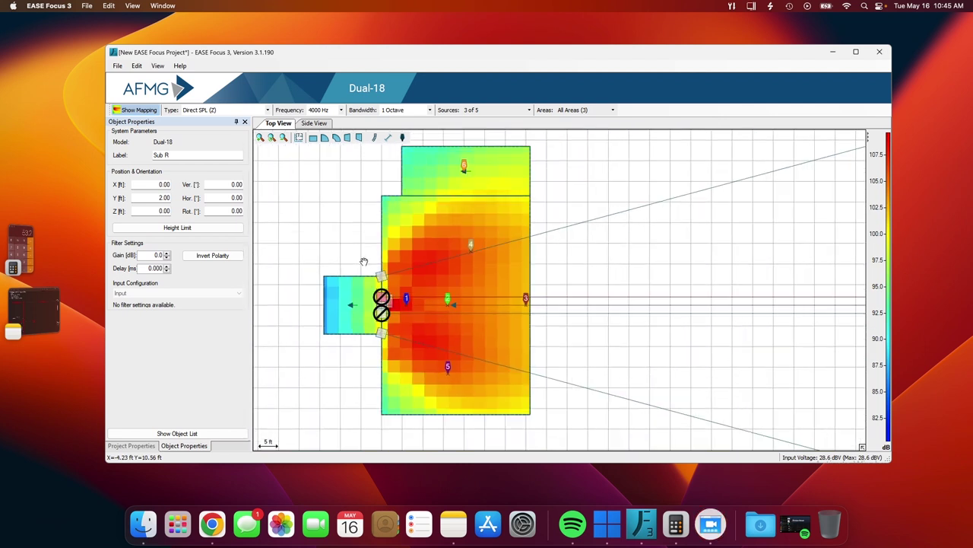
scroll(364, 262, down, 1)
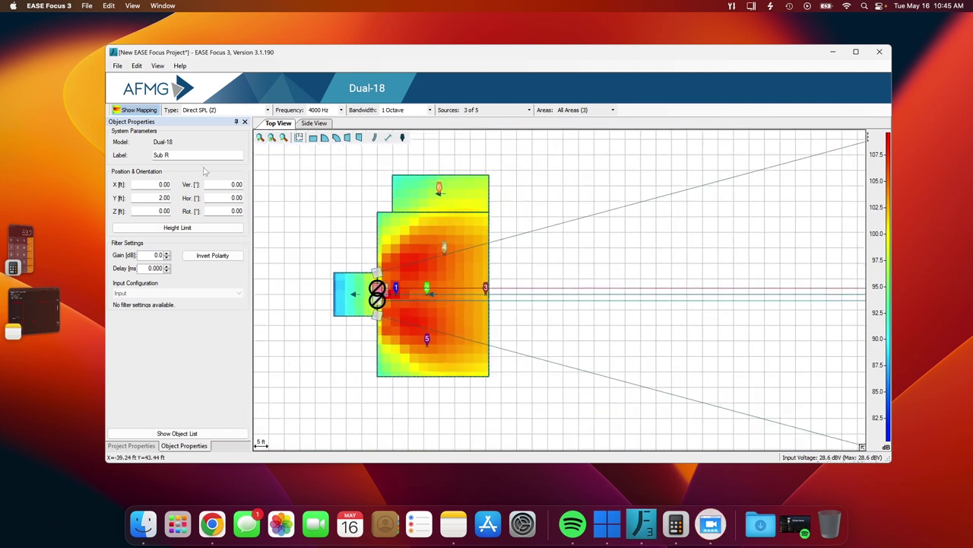
- Browse the AFMG speaker system definitions and close the chooser without changes
click(375, 138)
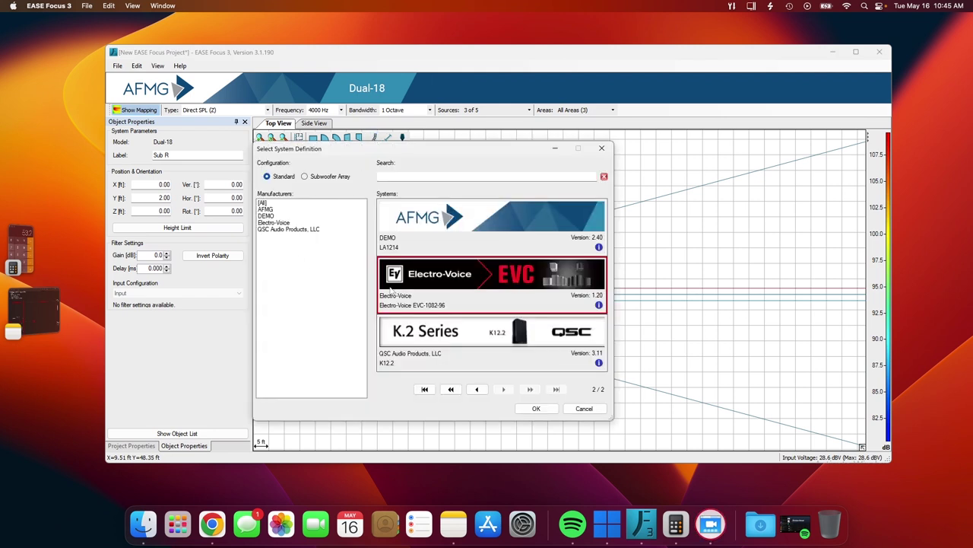
click(266, 209)
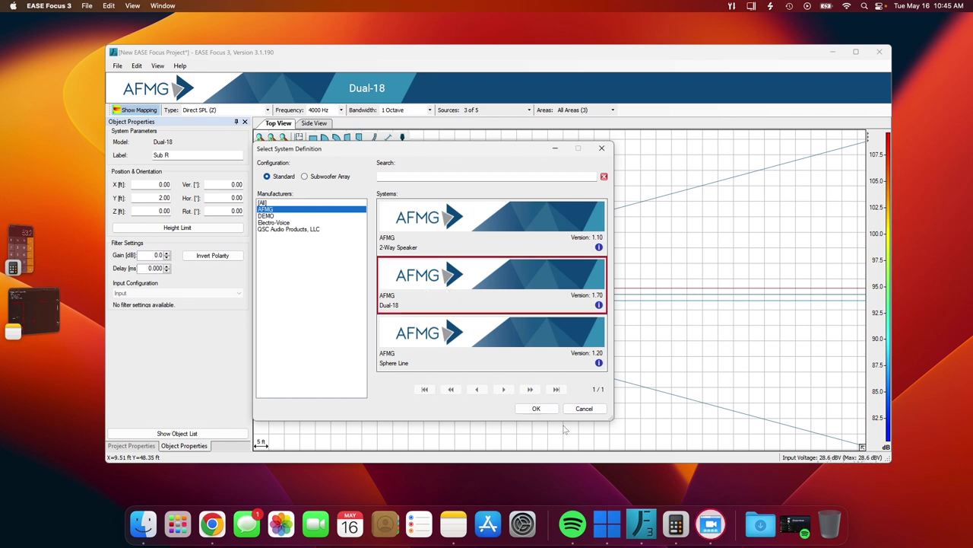
click(584, 408)
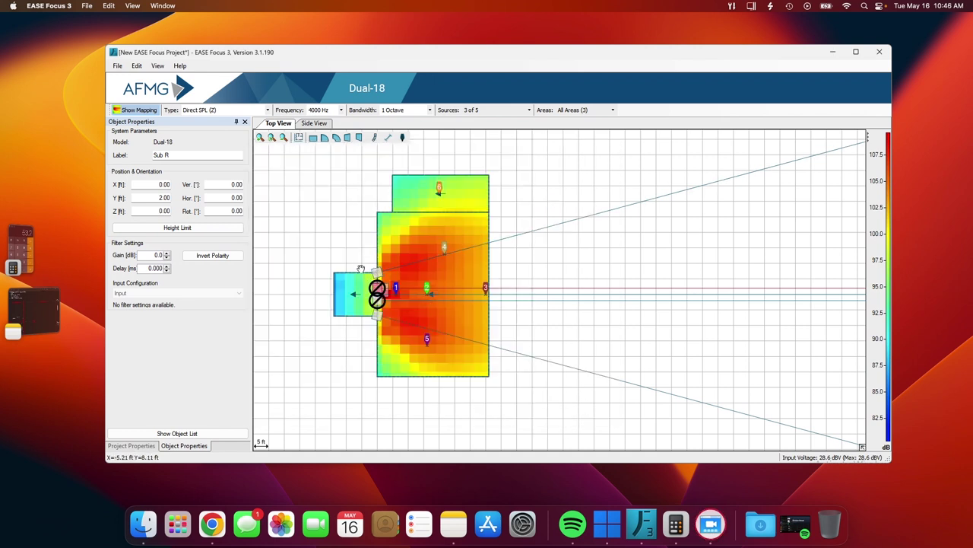
mouse_move(572, 412)
mouse_down()
mouse_move(568, 393)
mouse_move(613, 399)
mouse_up()
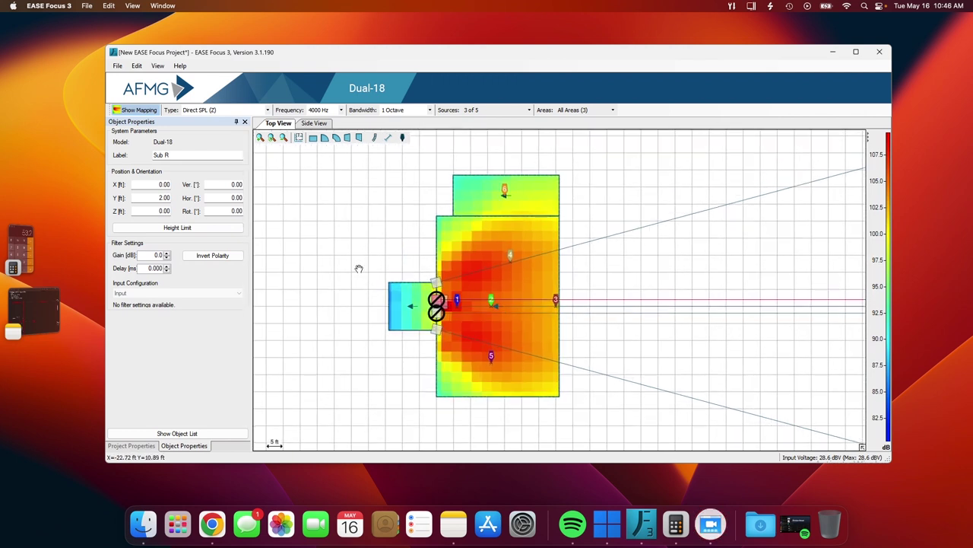
scroll(407, 257, up, 3)
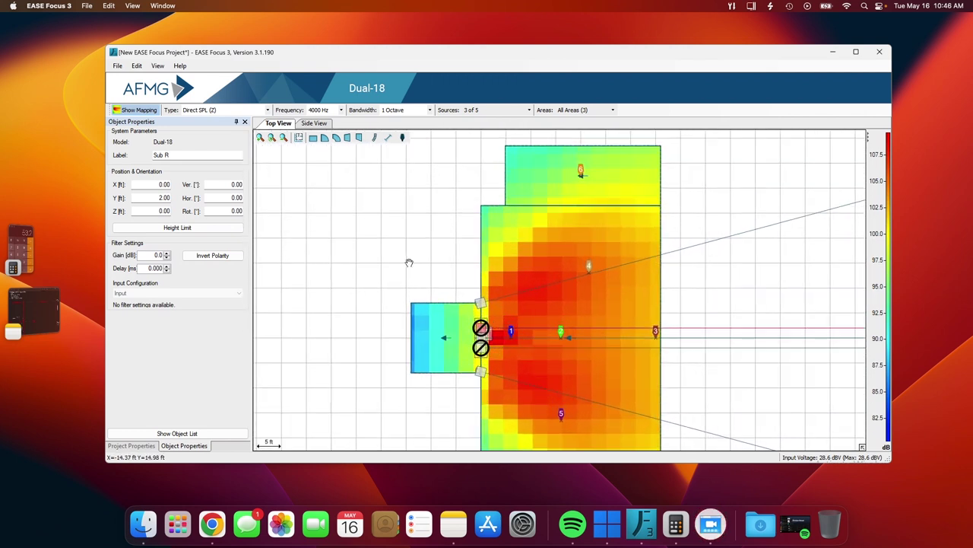
scroll(403, 254, down, 2)
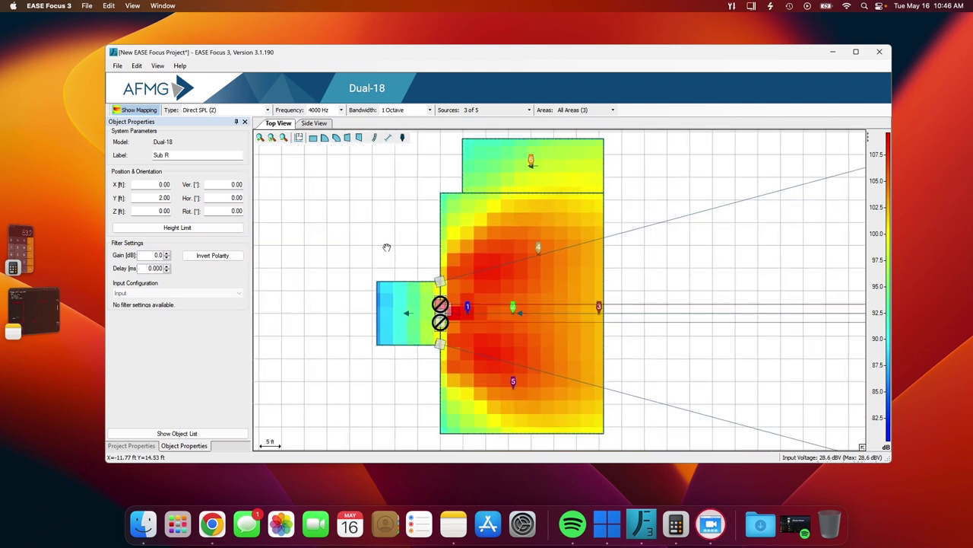
drag(387, 247, 416, 249)
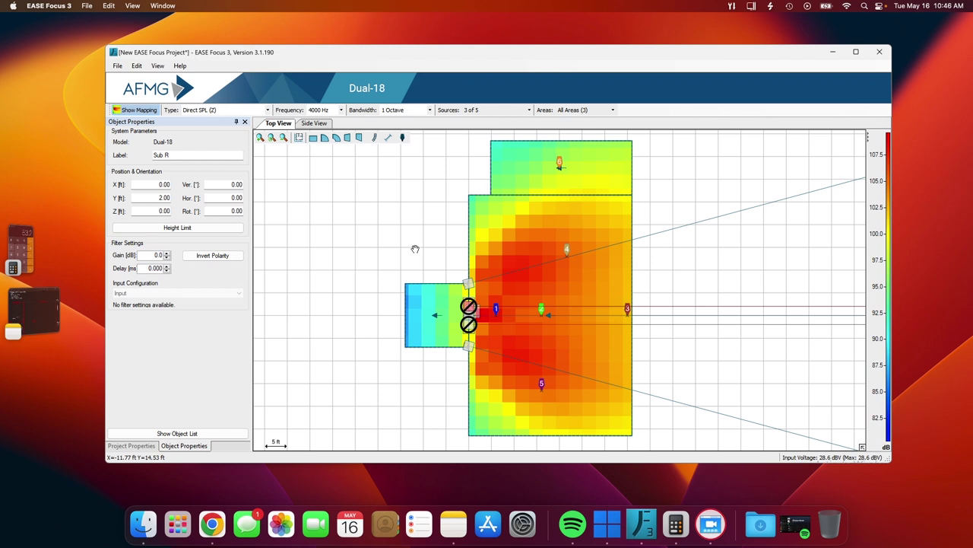
mouse_move(424, 244)
mouse_down()
mouse_move(400, 241)
mouse_move(430, 244)
mouse_up()
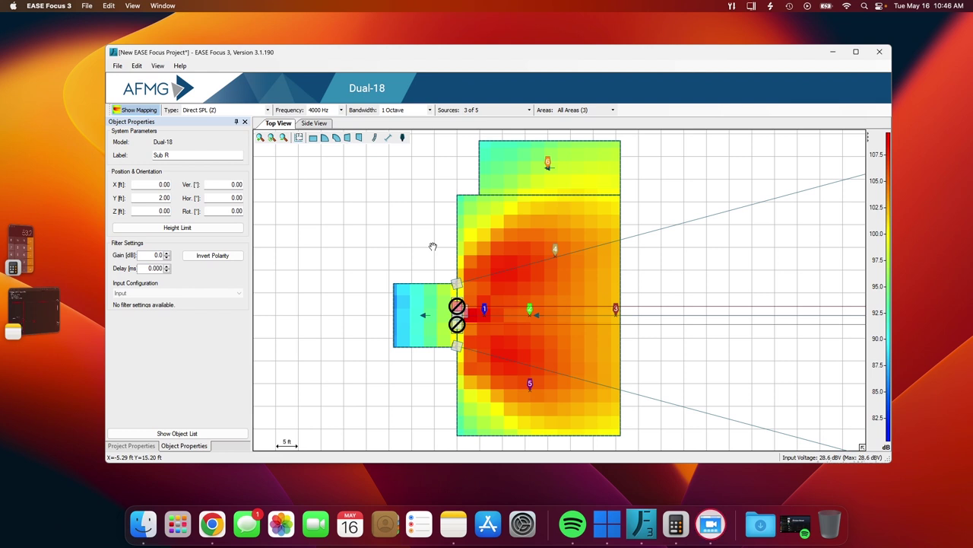
drag(432, 246, 442, 247)
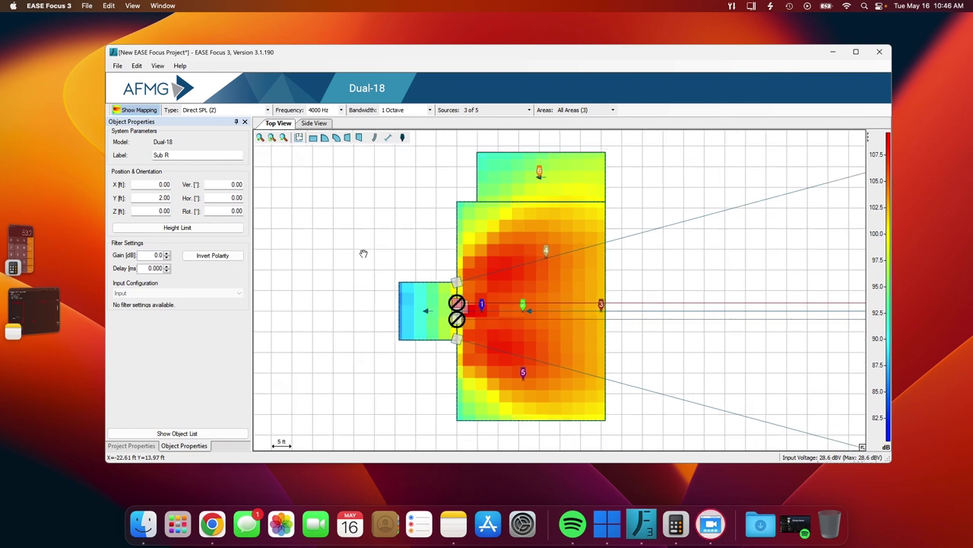
scroll(362, 251, down, 1)
scroll(363, 253, down, 1)
scroll(372, 257, down, 1)
drag(372, 256, 374, 257)
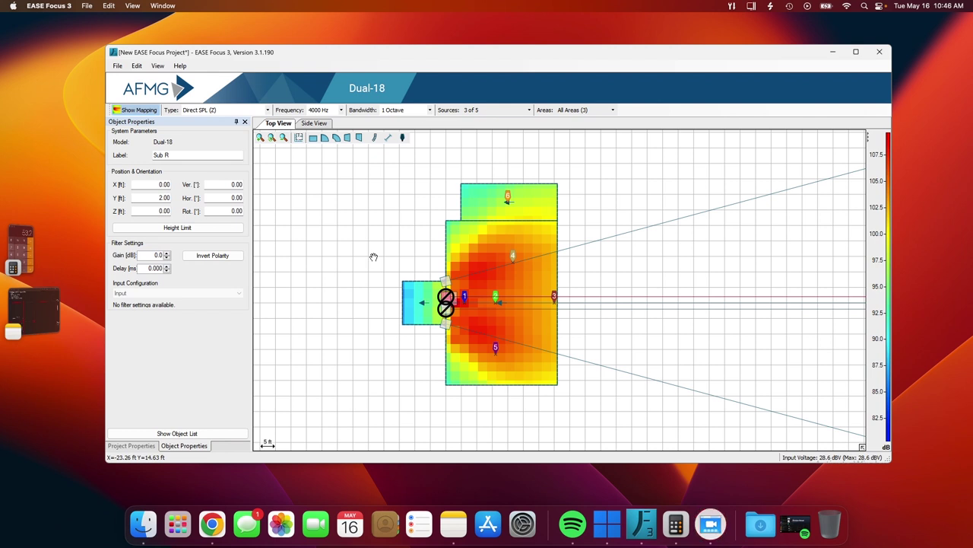
drag(374, 251, 380, 257)
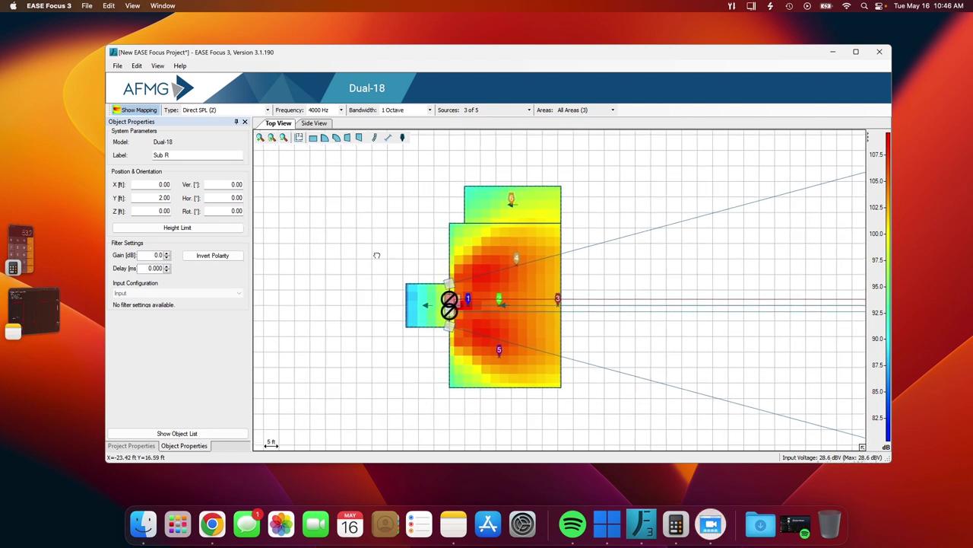